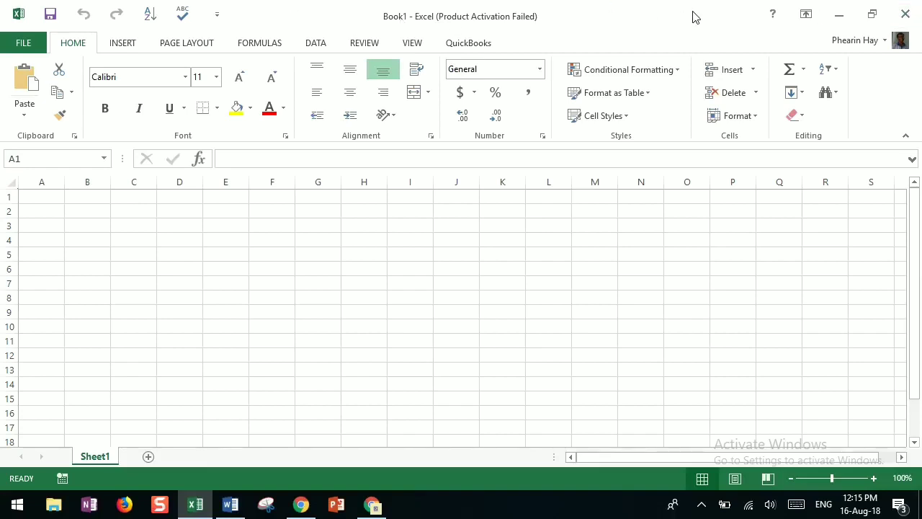
Try the Auto-hide Ribbon and Show Tabs modes, then restore Show Tabs and Commands.
left_click(807, 16)
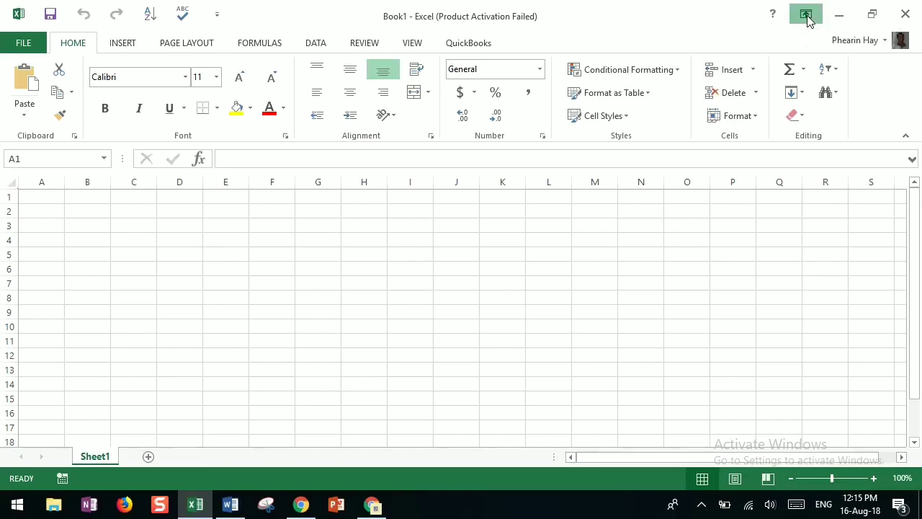
left_click(802, 43)
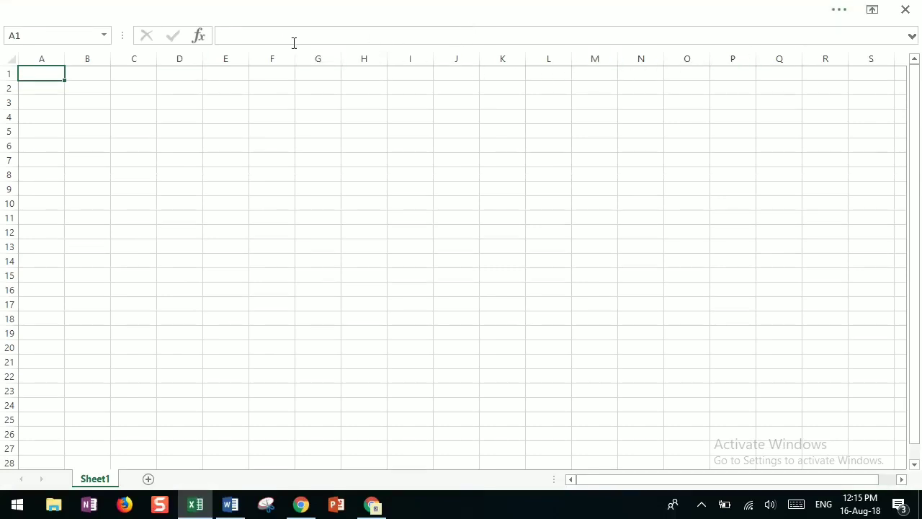
left_click(873, 15)
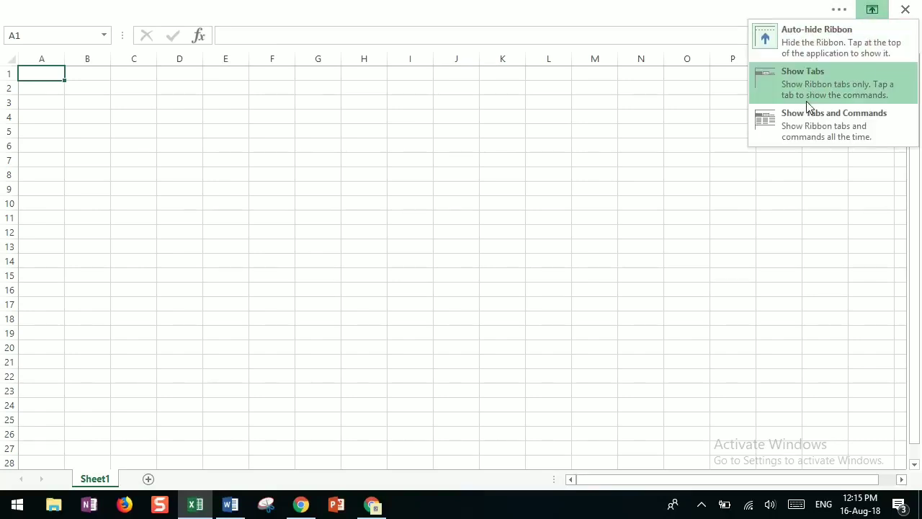
left_click(825, 44)
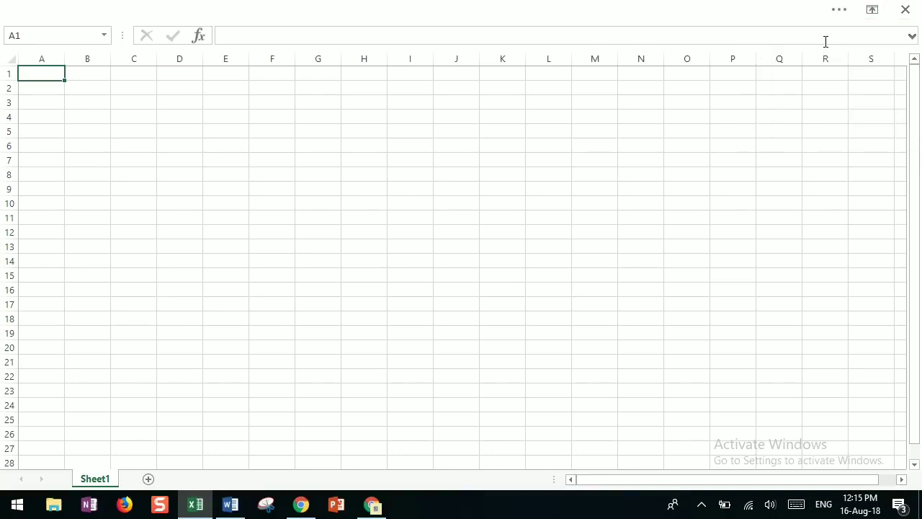
left_click(880, 11)
left_click(813, 77)
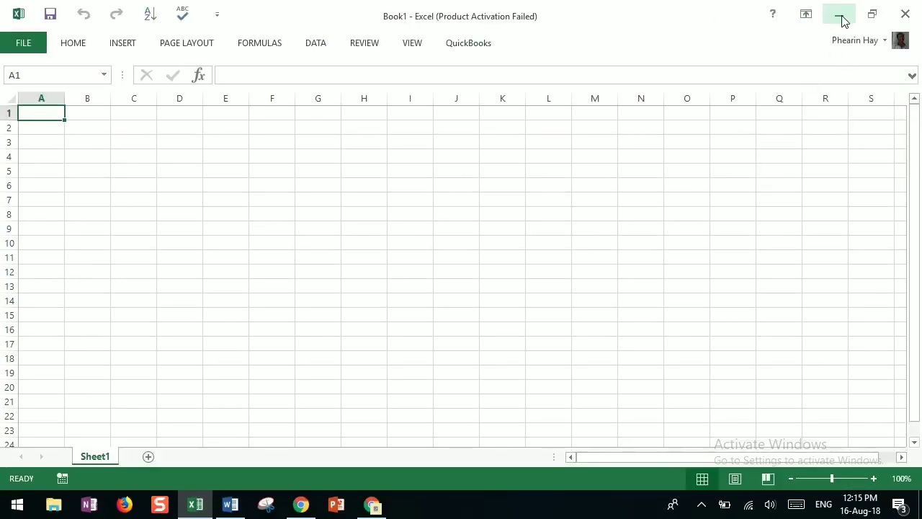
left_click(807, 14)
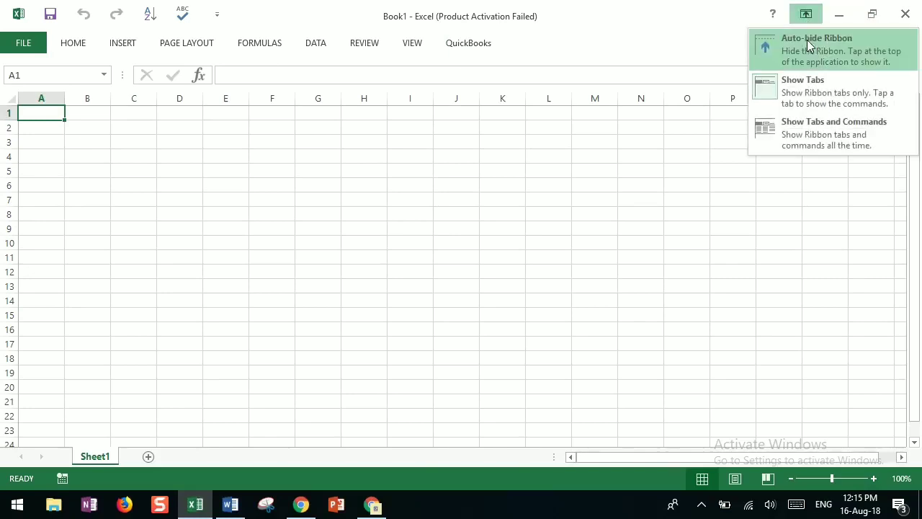
left_click(811, 126)
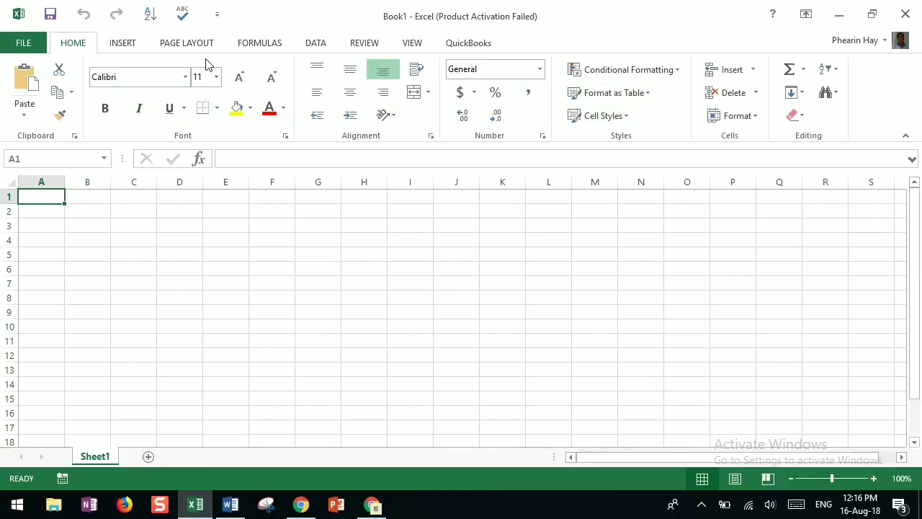
Remove Sort A to Z and Spelling from the Quick Access Toolbar.
right_click(149, 19)
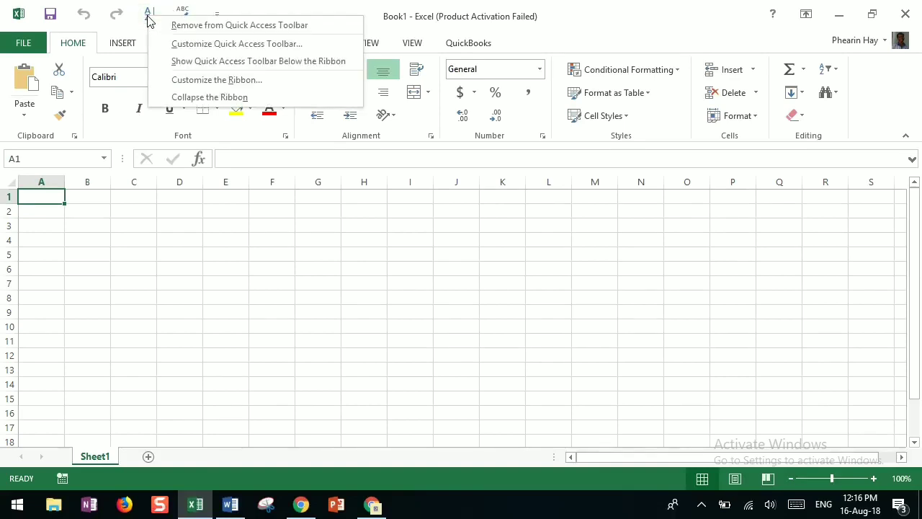
left_click(217, 27)
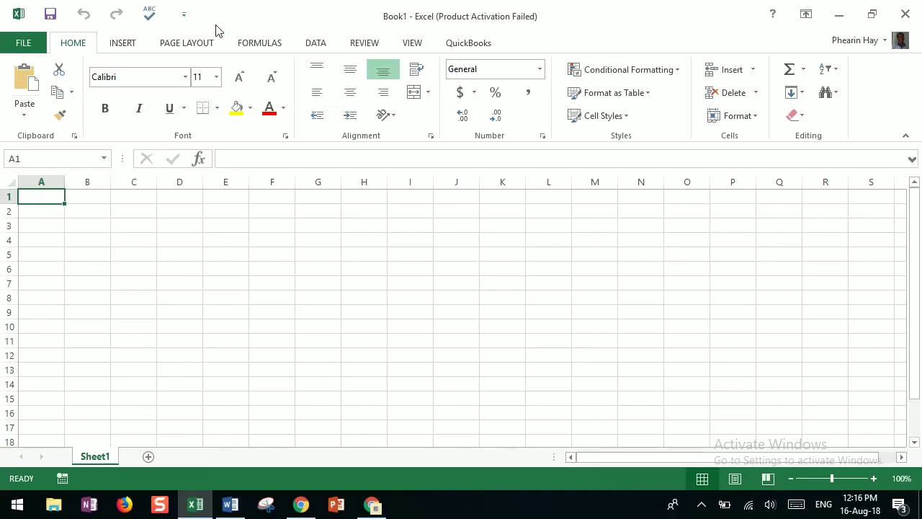
right_click(153, 18)
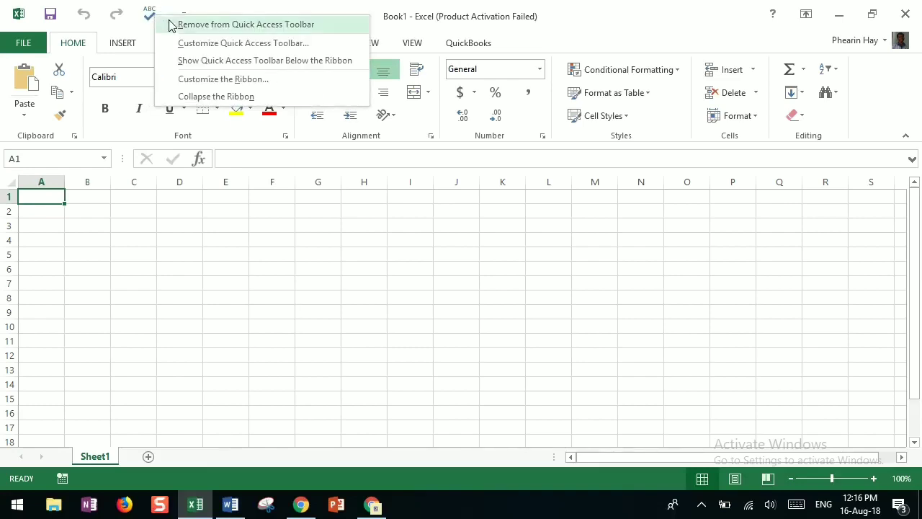
left_click(213, 28)
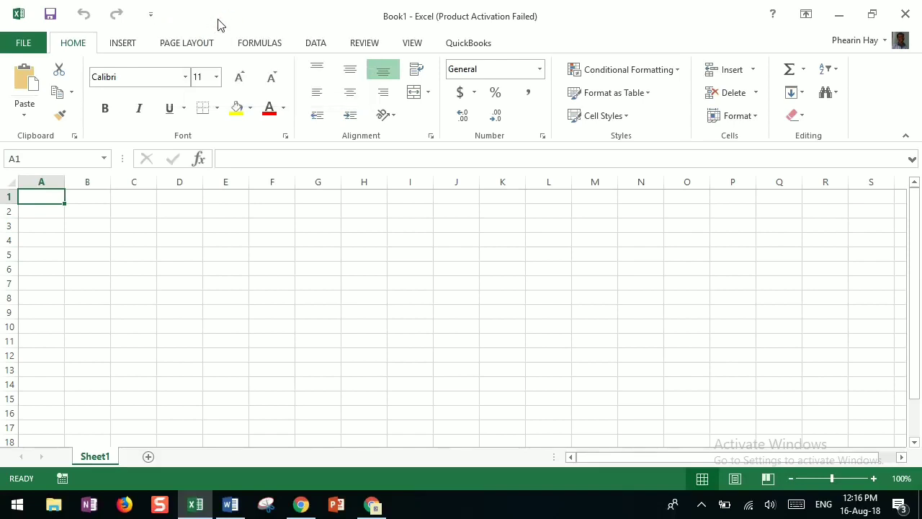
Add Bold from Home and Filter from Data to the Quick Access Toolbar, ending on Home.
right_click(110, 113)
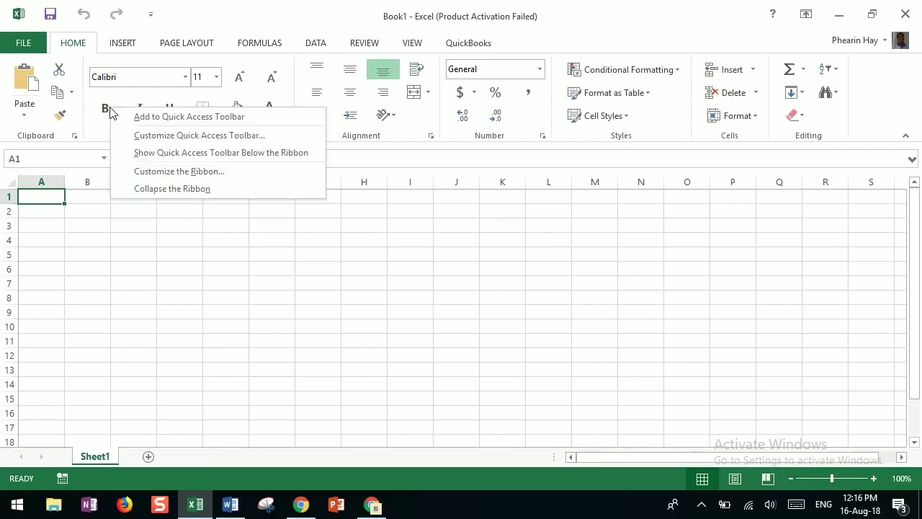
left_click(155, 117)
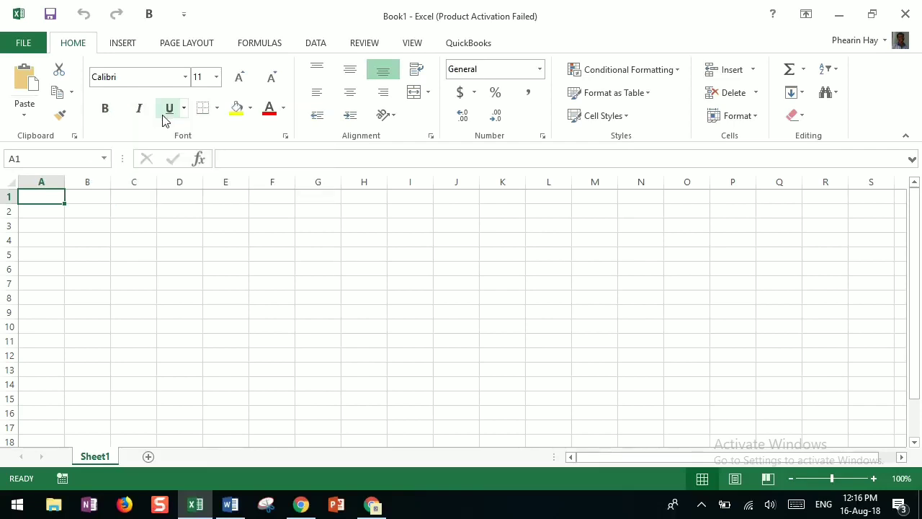
left_click(321, 45)
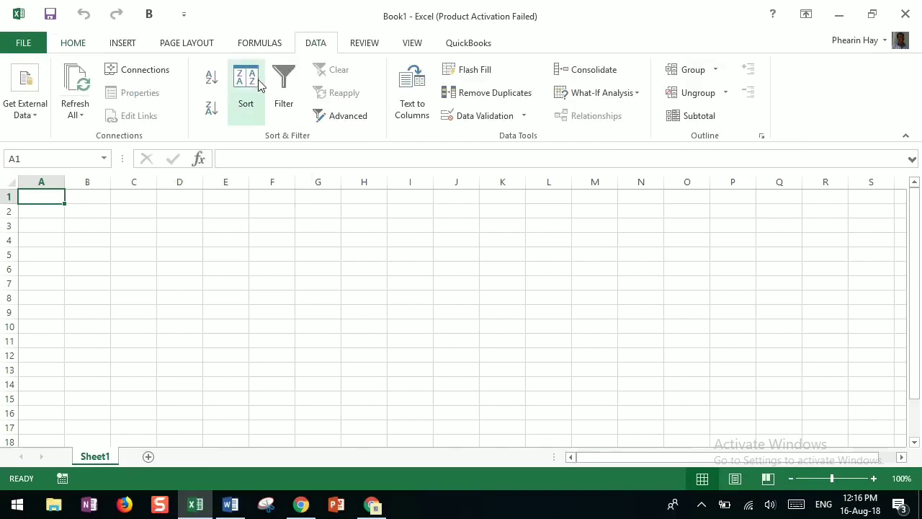
right_click(285, 82)
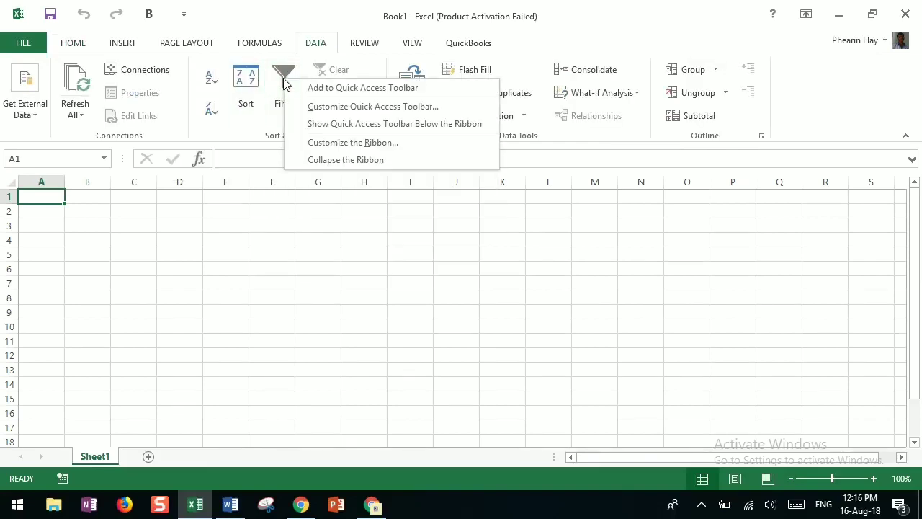
left_click(356, 88)
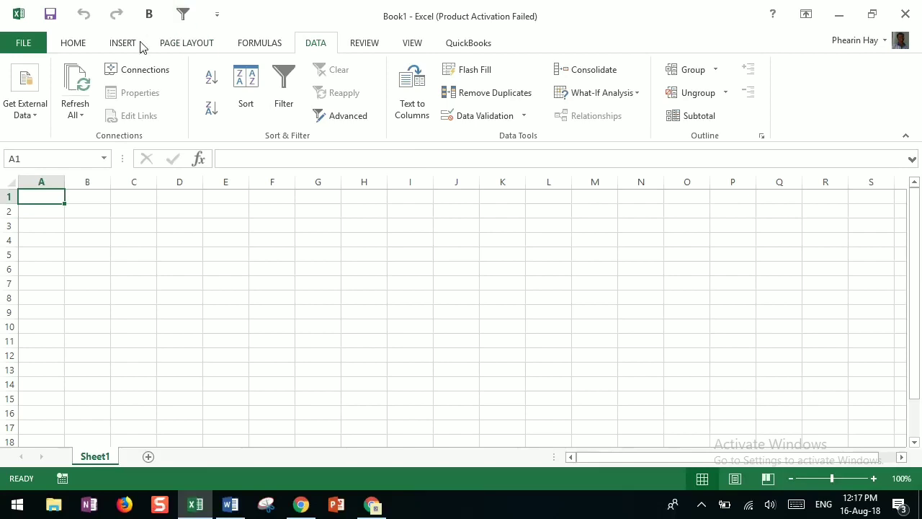
left_click(82, 49)
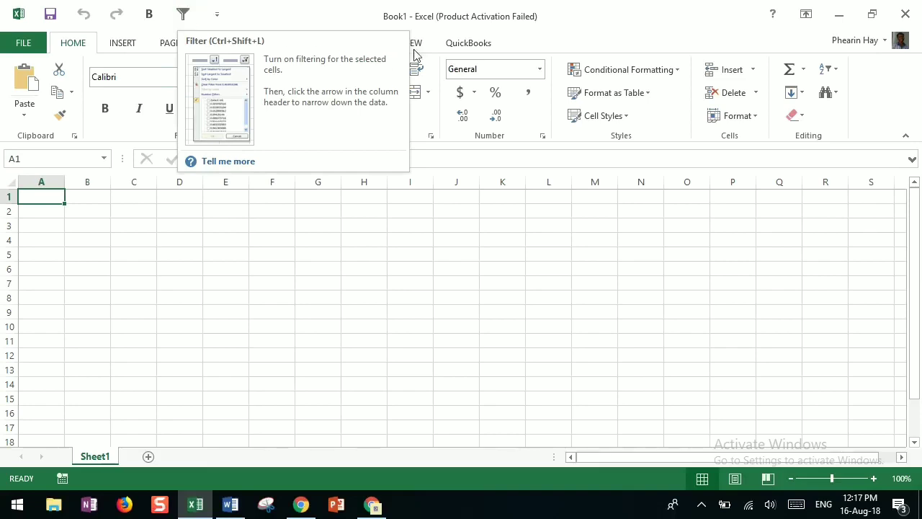
left_click(323, 44)
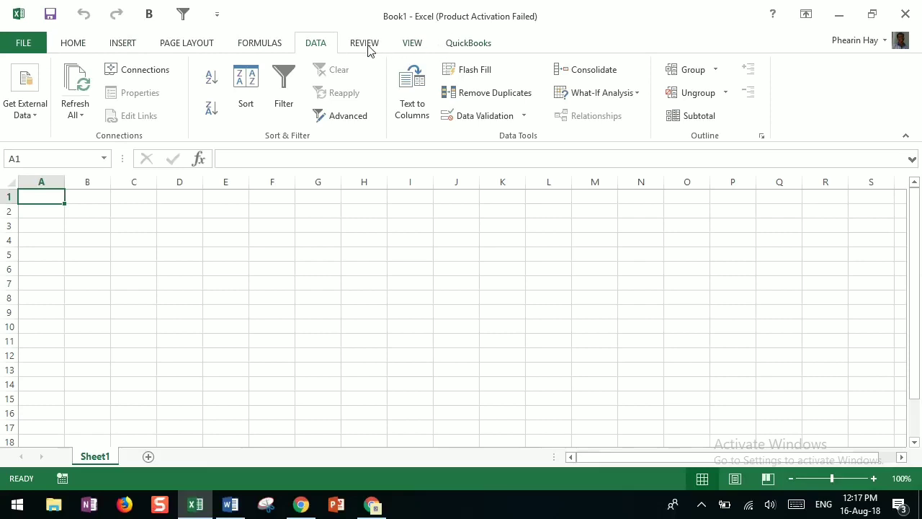
left_click(74, 44)
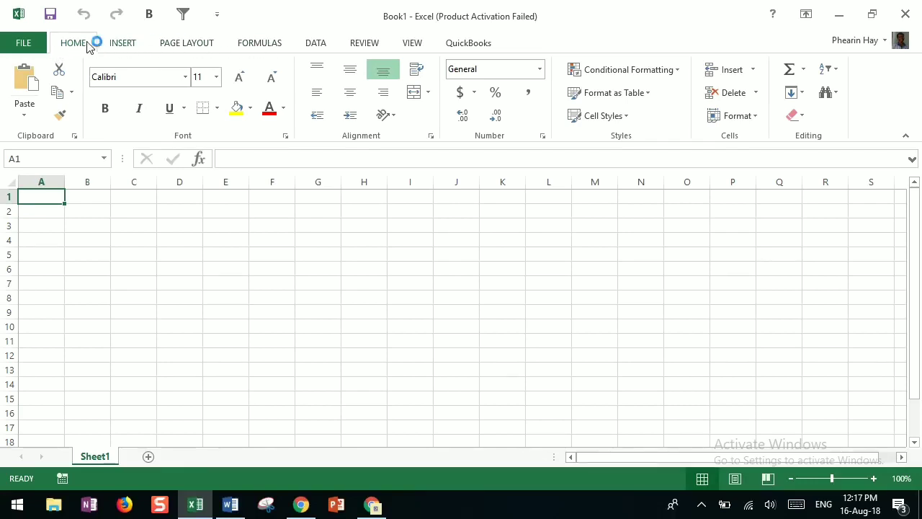
left_click(130, 48)
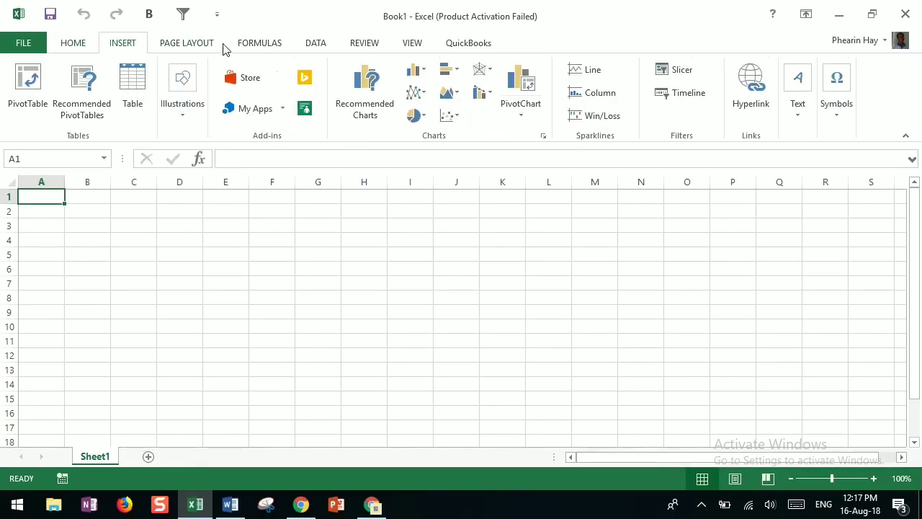
left_click(215, 44)
left_click(316, 45)
left_click(361, 45)
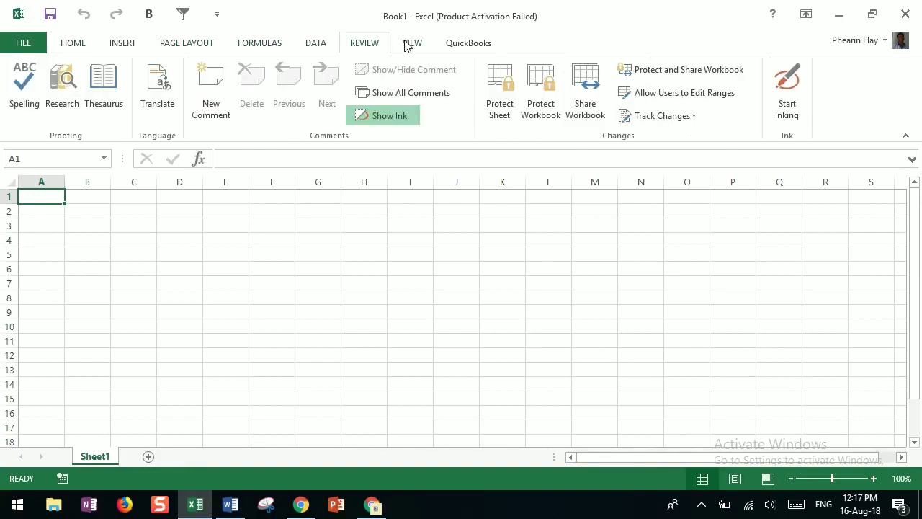
left_click(423, 45)
left_click(464, 47)
left_click(426, 47)
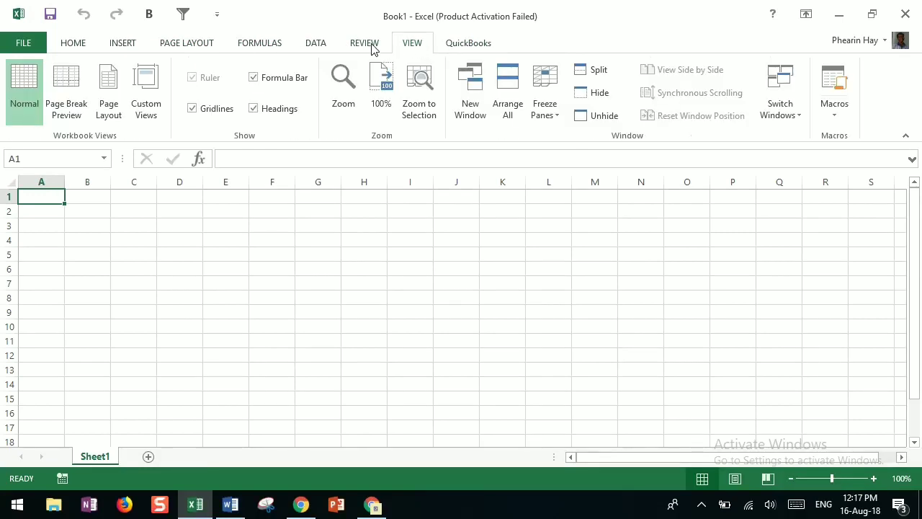
left_click(356, 45)
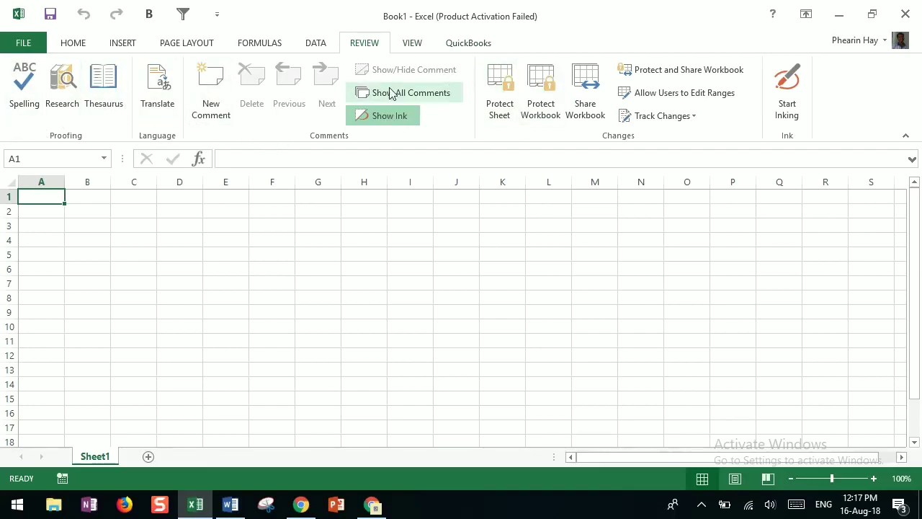
left_click(317, 44)
left_click(260, 45)
left_click(192, 44)
left_click(115, 40)
left_click(75, 46)
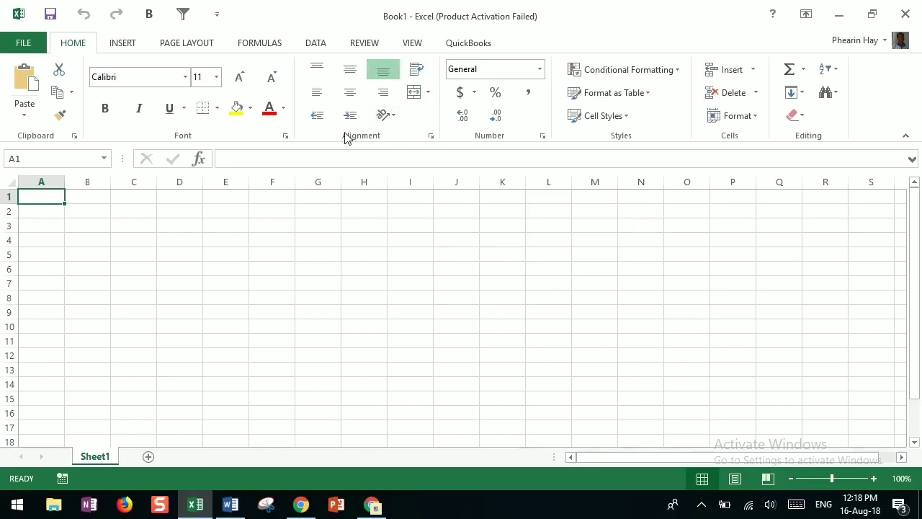
left_click(430, 136)
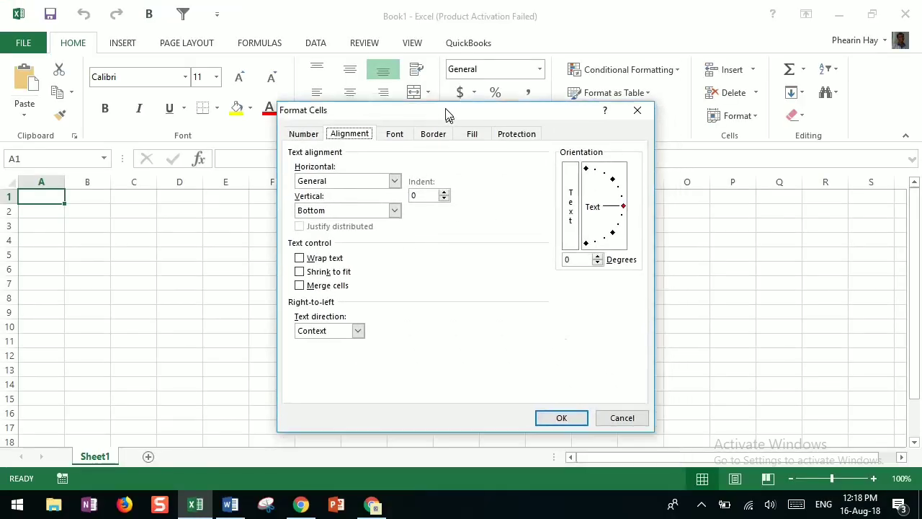
left_click_drag(467, 169, 440, 84)
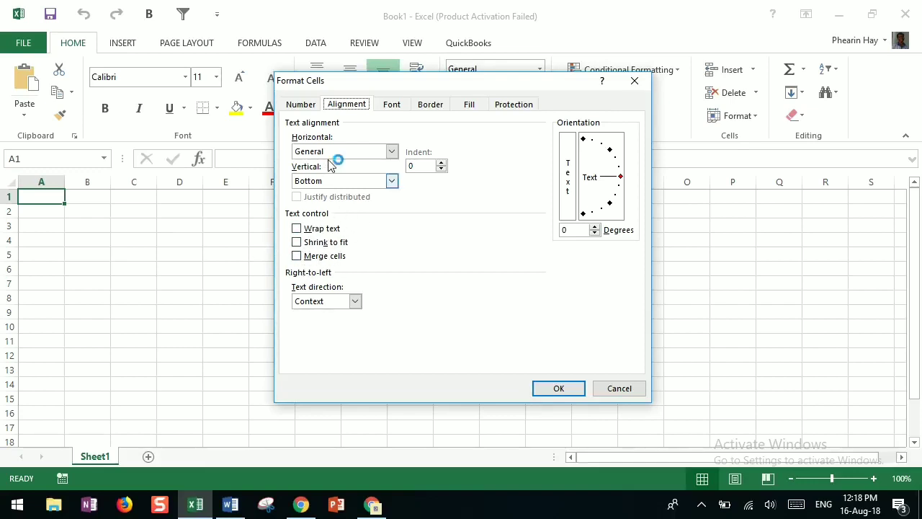
left_click(620, 390)
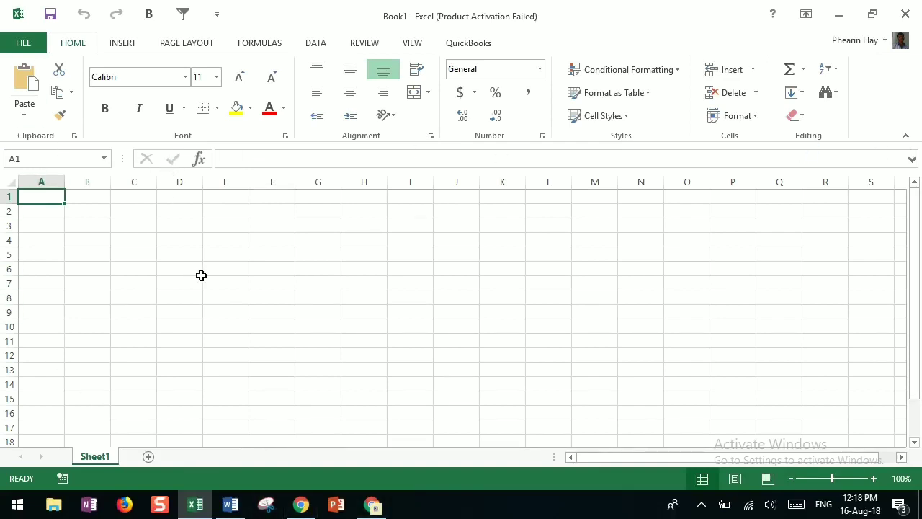
Switch from Excel to the Chrome browser via the taskbar.
left_click(301, 504)
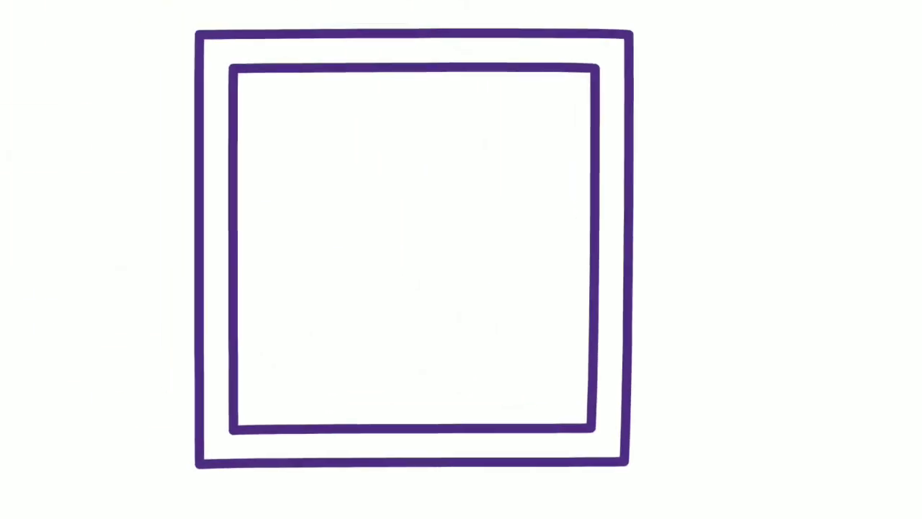